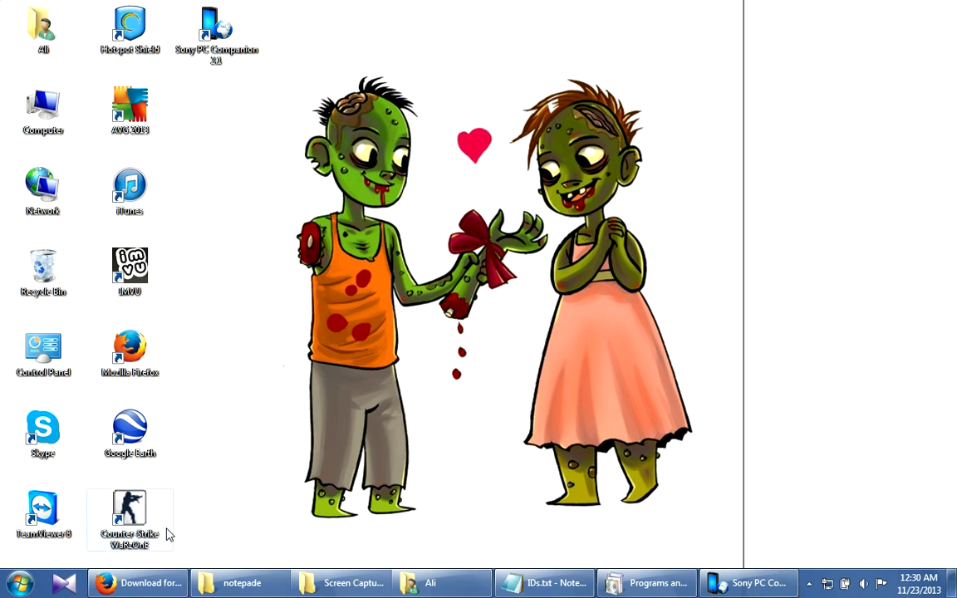
- Switch to Firefox and review the Sony PC Companion download page's requirements, address and download link, and minimize the browser
left_click(162, 586)
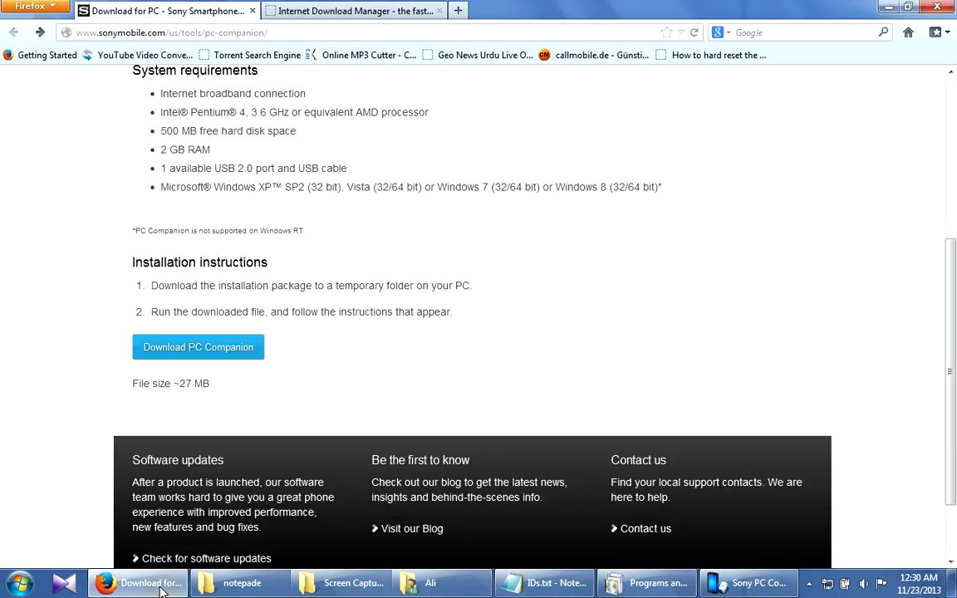
scroll(349, 333, "down", 1)
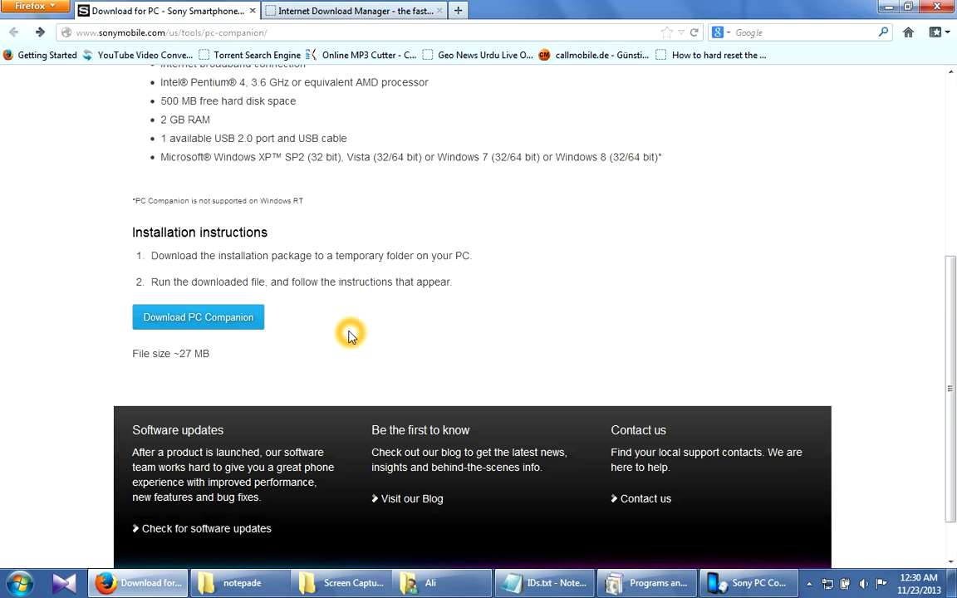
scroll(349, 334, "down", 1)
scroll(349, 335, "up", 5)
scroll(349, 335, "down", 5)
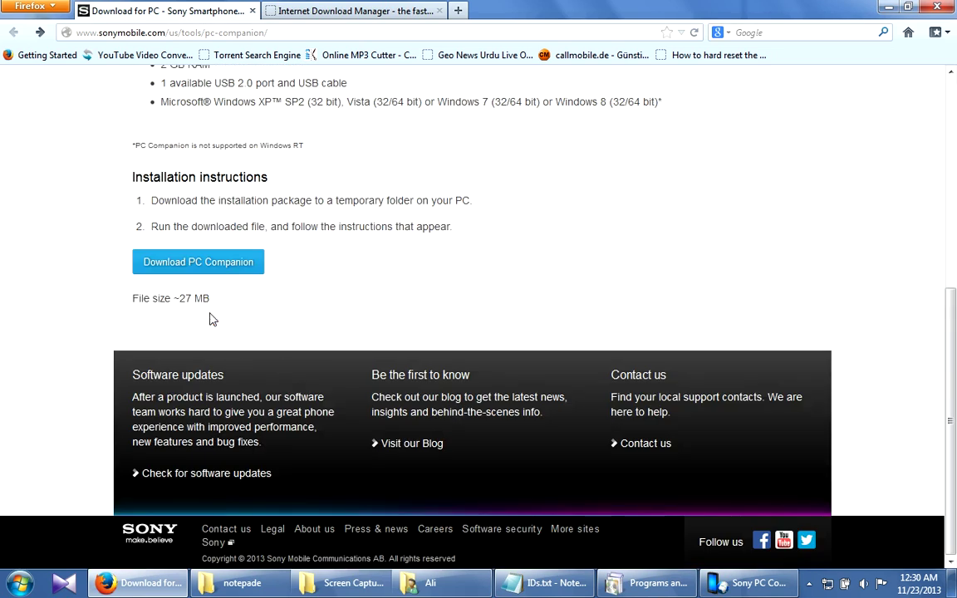
left_click(93, 34)
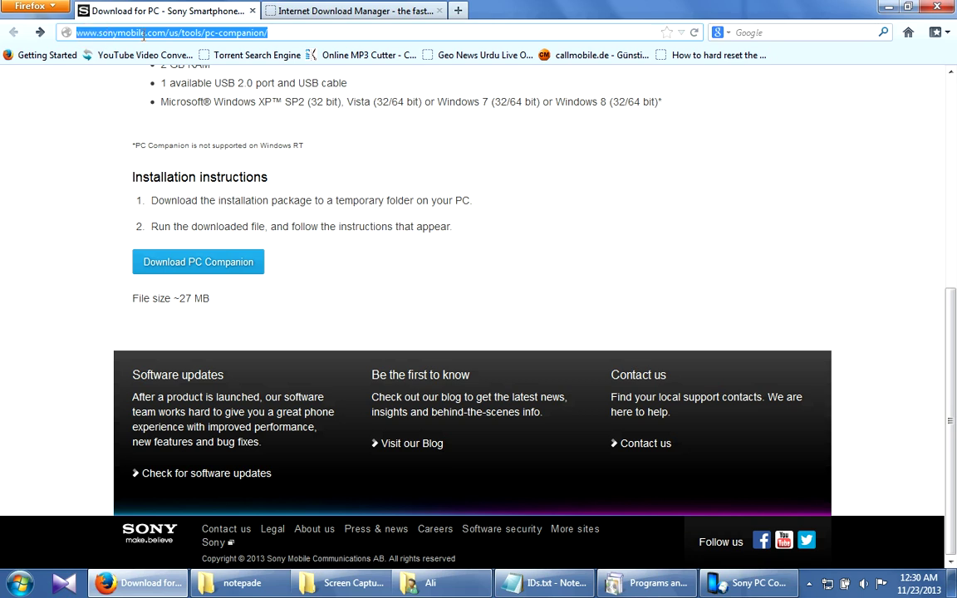
left_click(283, 282)
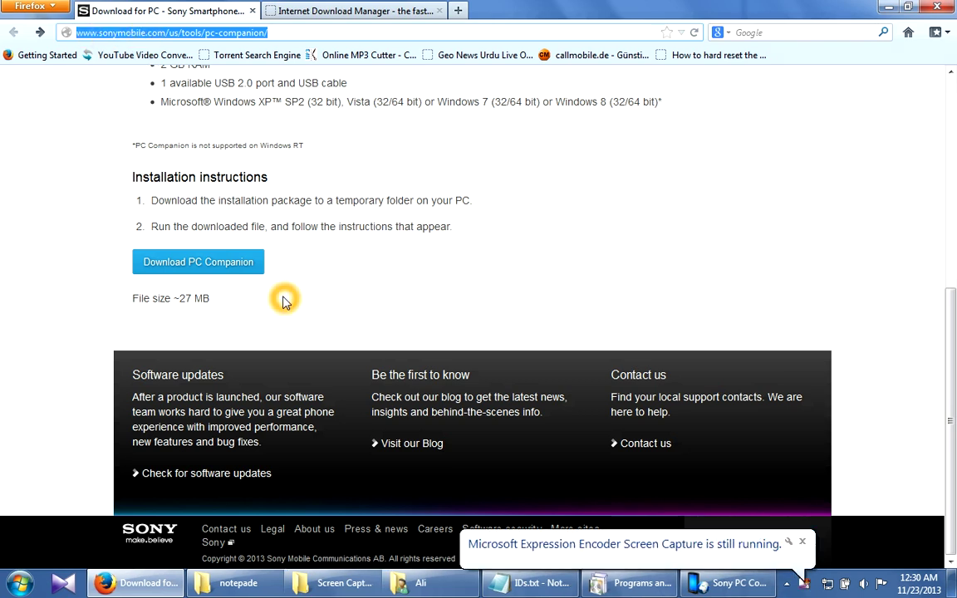
left_click(224, 260)
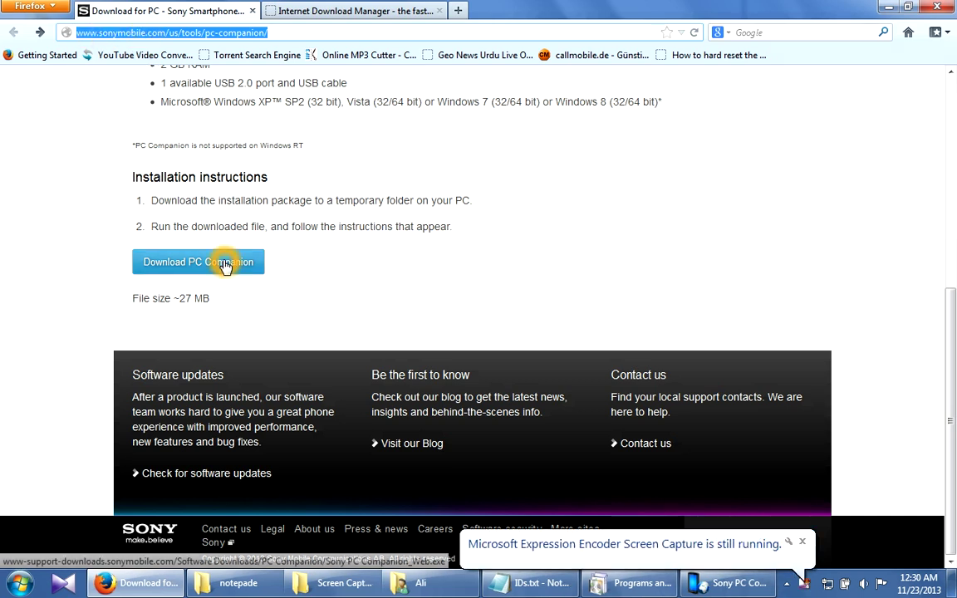
left_click(888, 7)
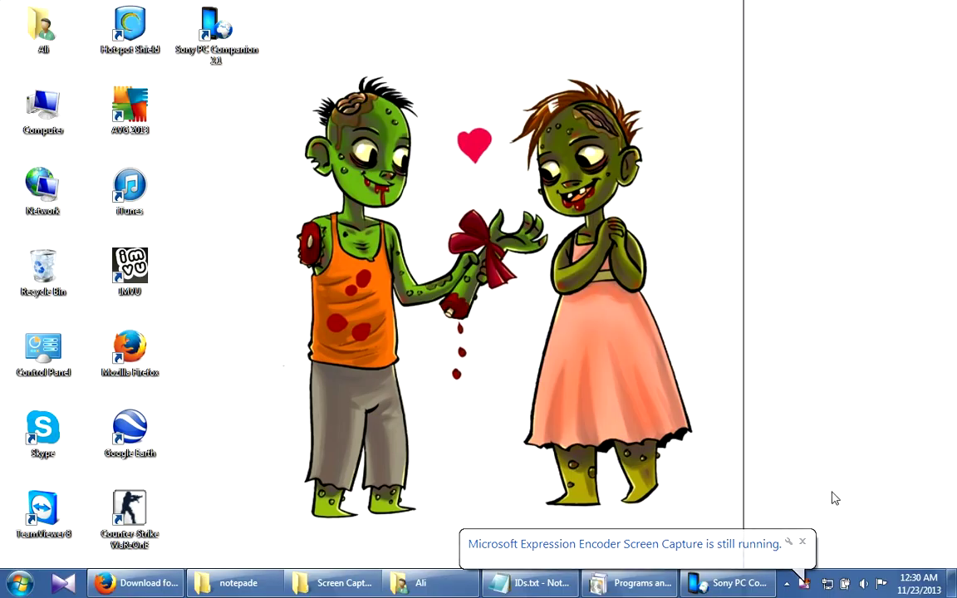
left_click(831, 480)
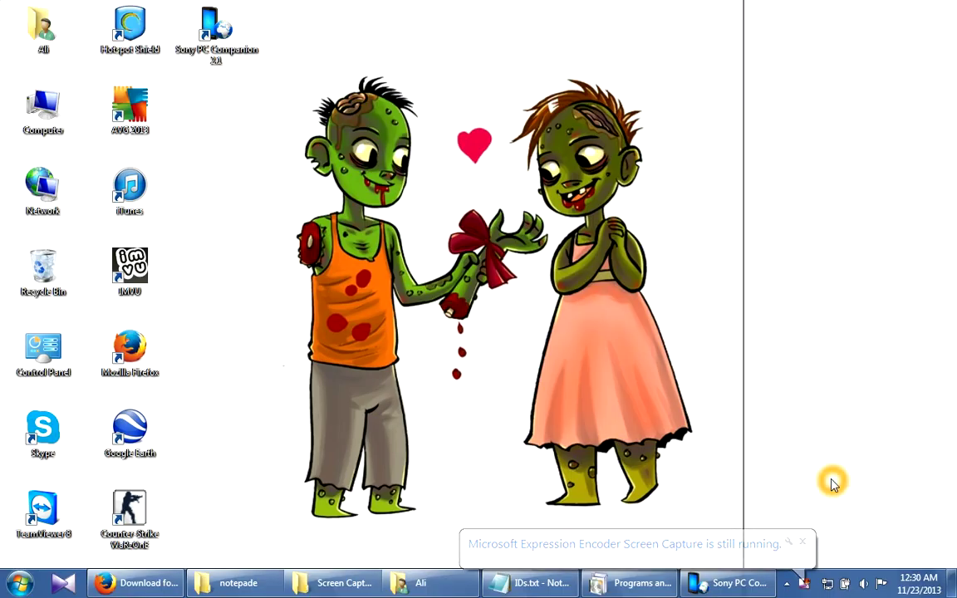
left_click(496, 268)
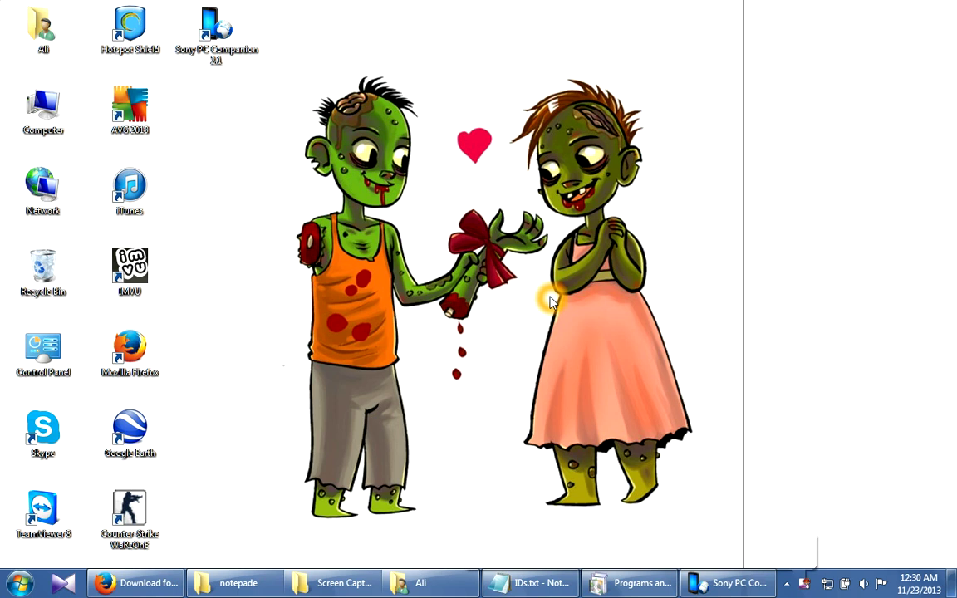
left_click(430, 258)
left_click(763, 525)
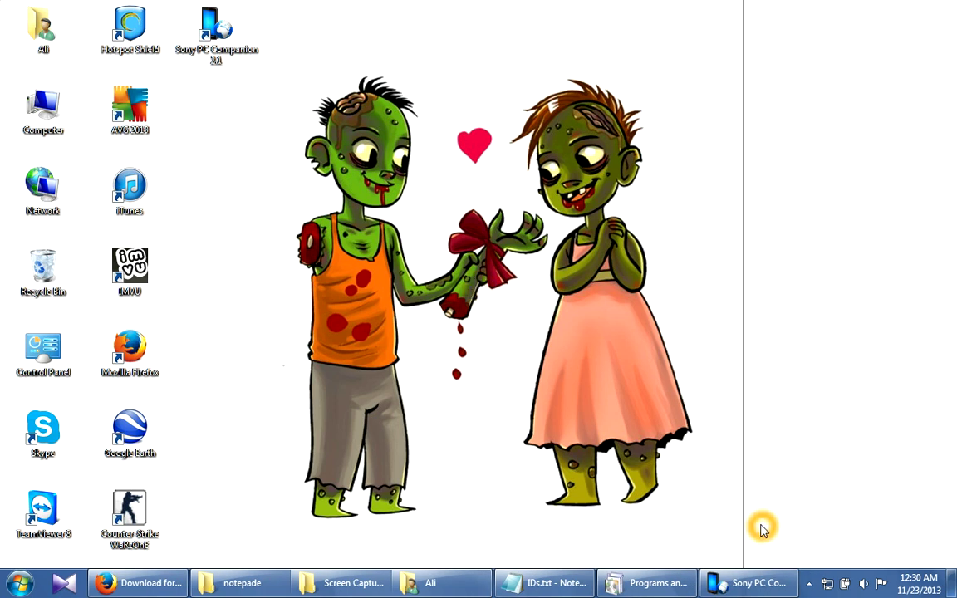
left_click(252, 47)
left_click(220, 38)
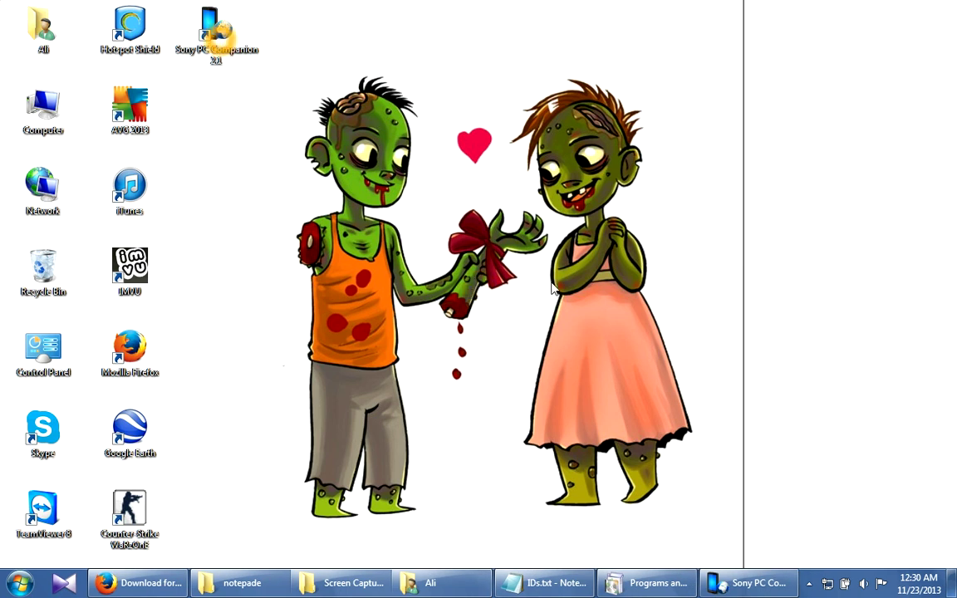
- Switch to Sony PC Companion and start the Phone / Tablet Software Update using the "repair my phone / tablet" option
left_click(745, 582)
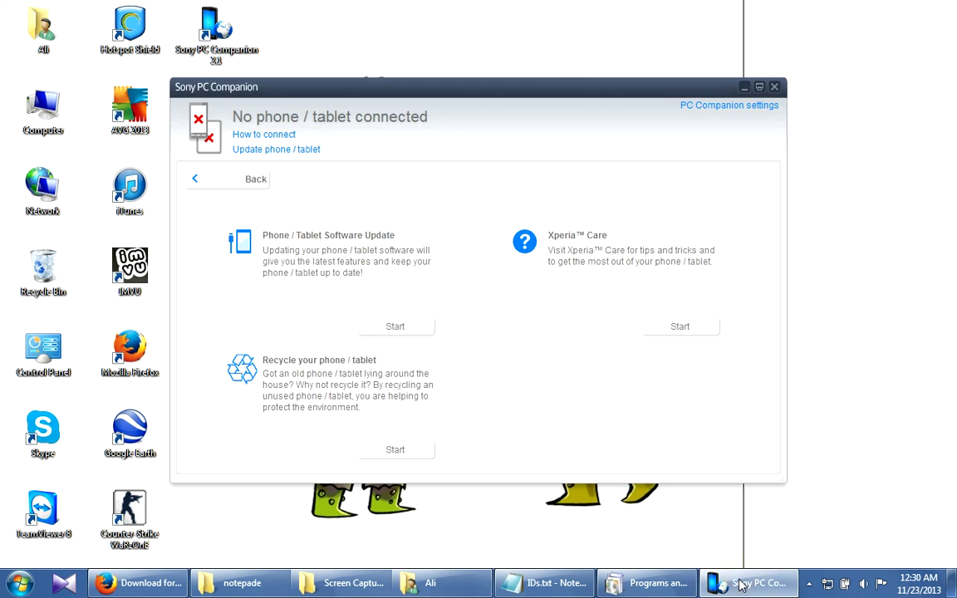
left_click_drag(404, 94, 399, 98)
left_click(398, 96)
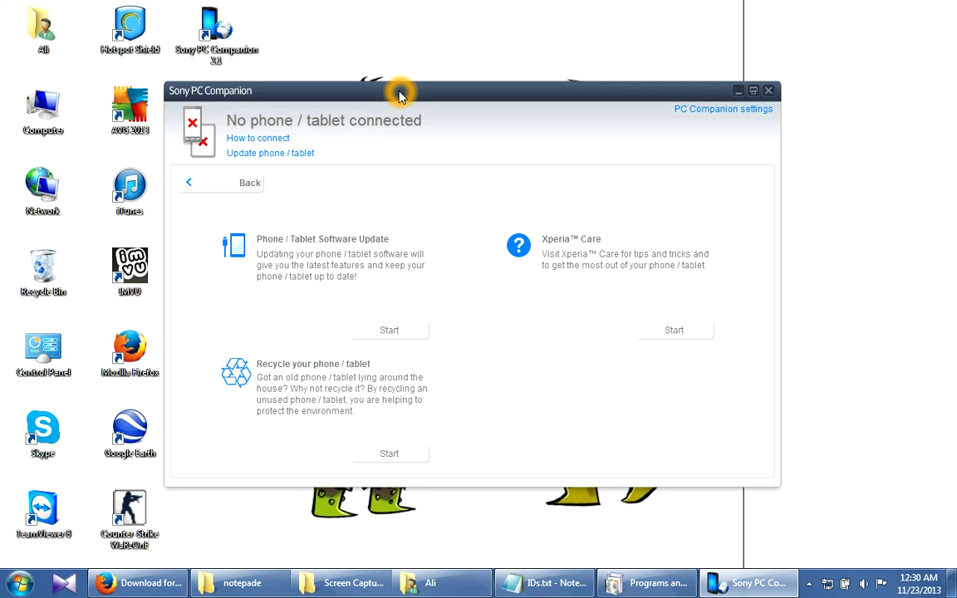
left_click_drag(399, 96, 422, 97)
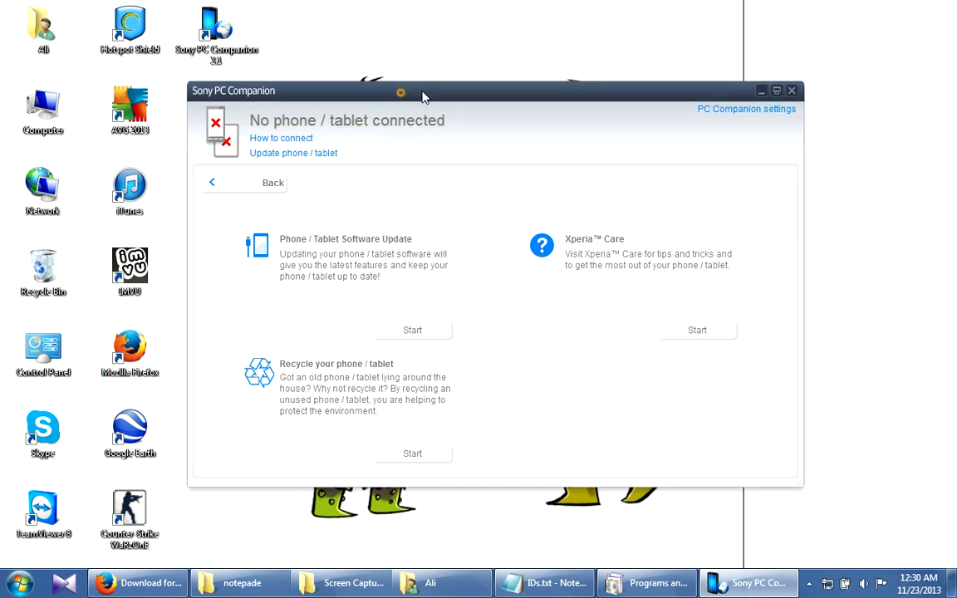
left_click(435, 336)
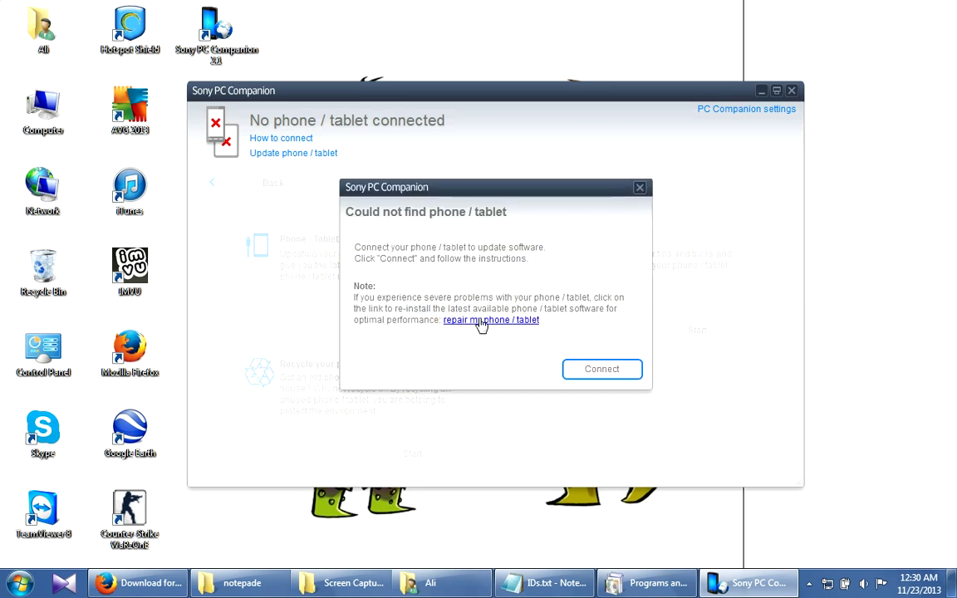
left_click(481, 326)
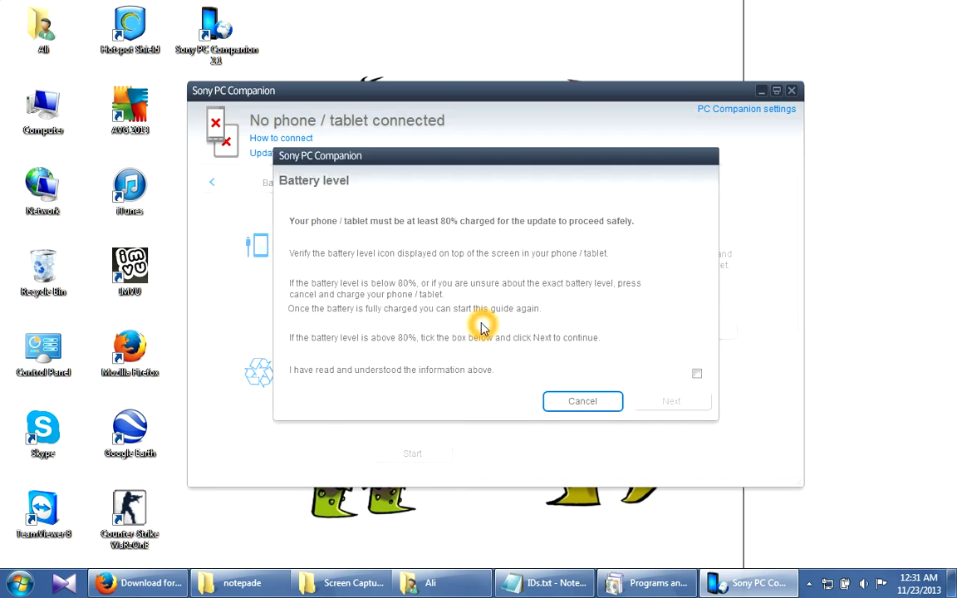
- Acknowledge the battery level, personal data loss and important information notices, continuing to the phone / tablet model selection
left_click(697, 374)
left_click(680, 403)
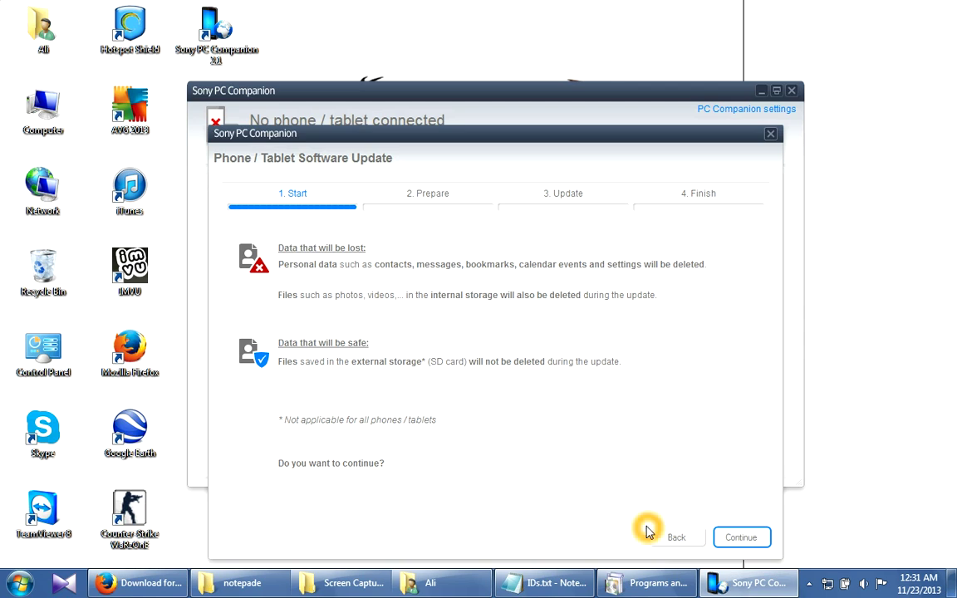
left_click(740, 537)
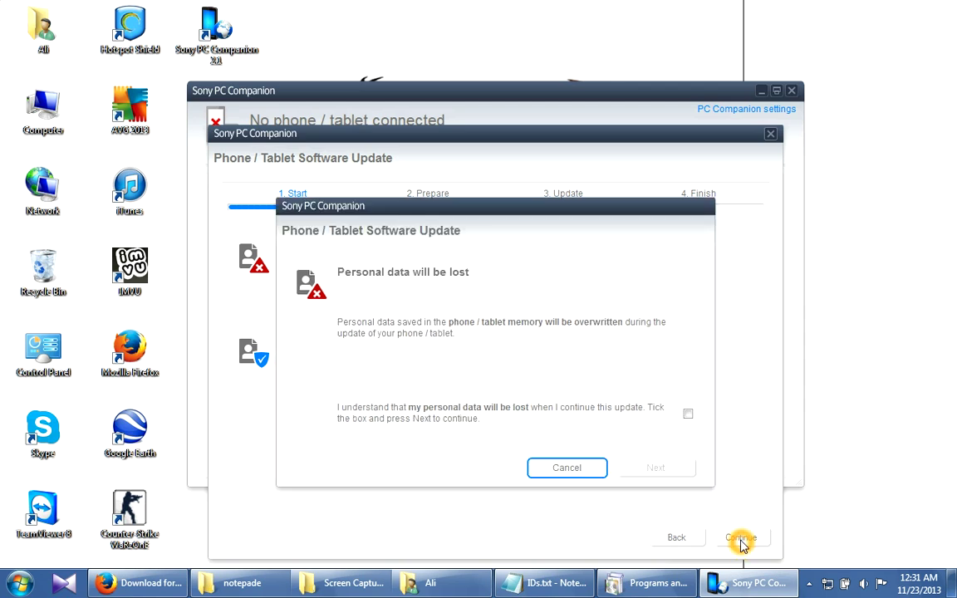
left_click(688, 413)
left_click(665, 467)
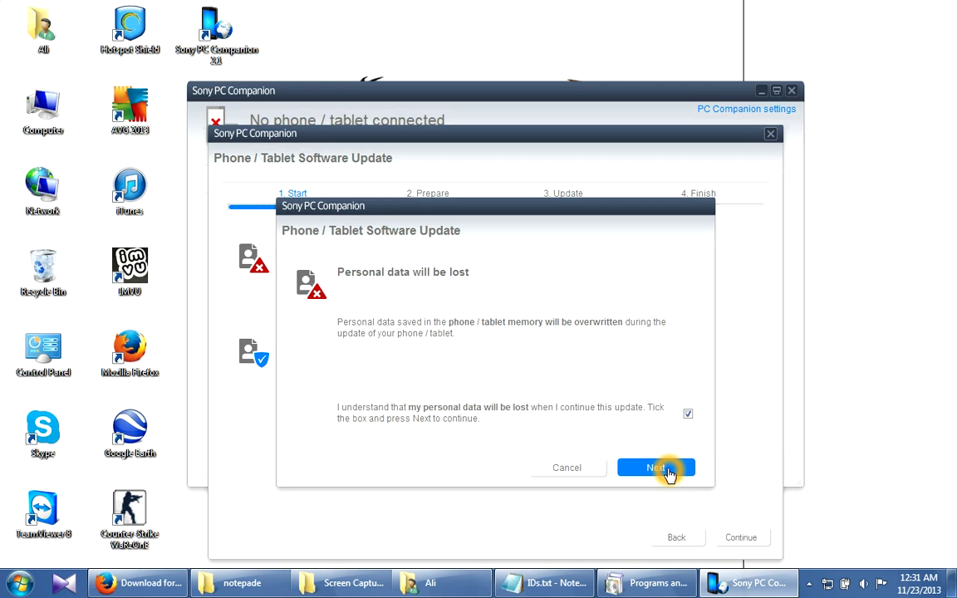
left_click(738, 491)
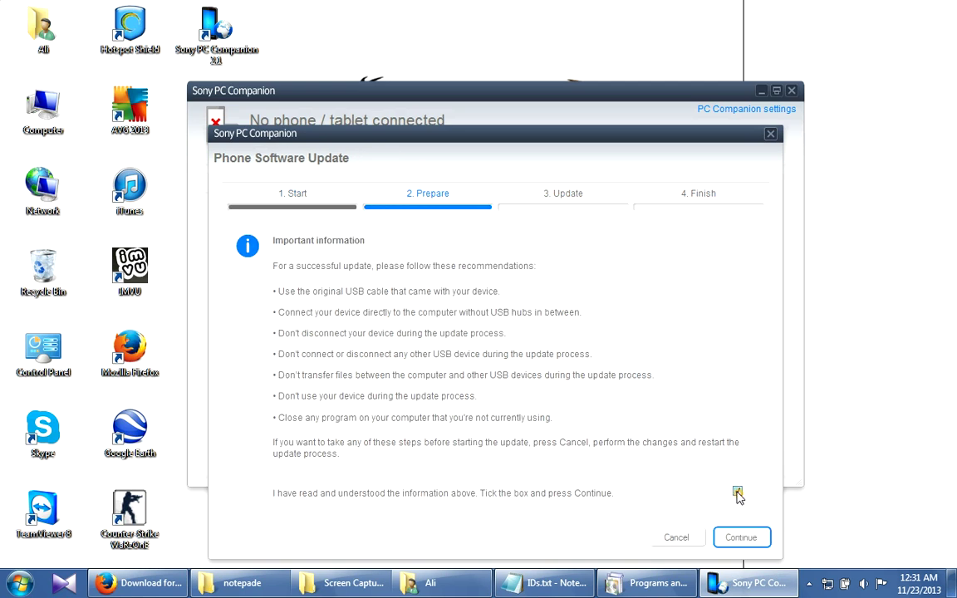
left_click(742, 537)
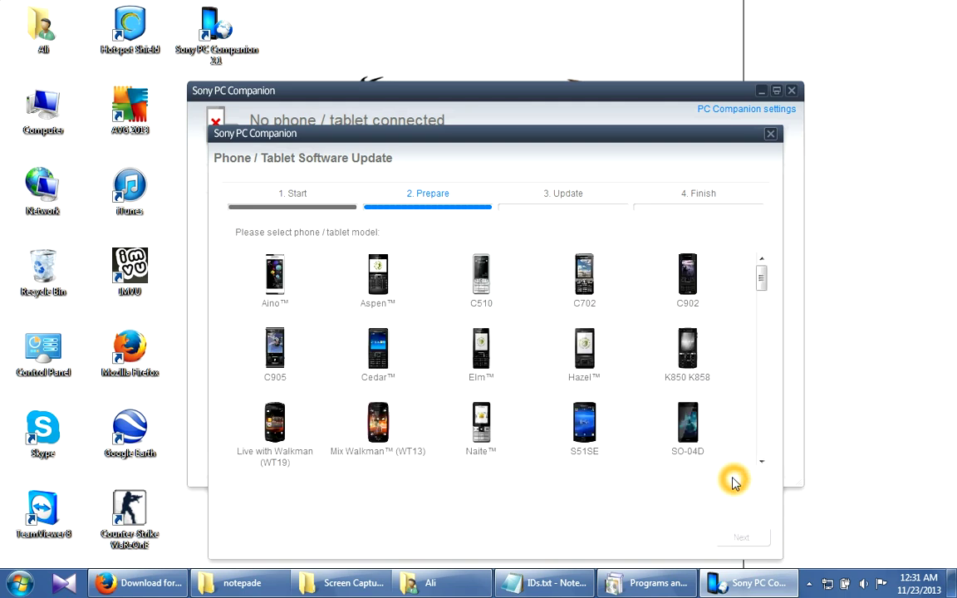
- Choose Xperia ZL as the phone model and proceed to its preparation instructions
left_click_drag(762, 284, 757, 339)
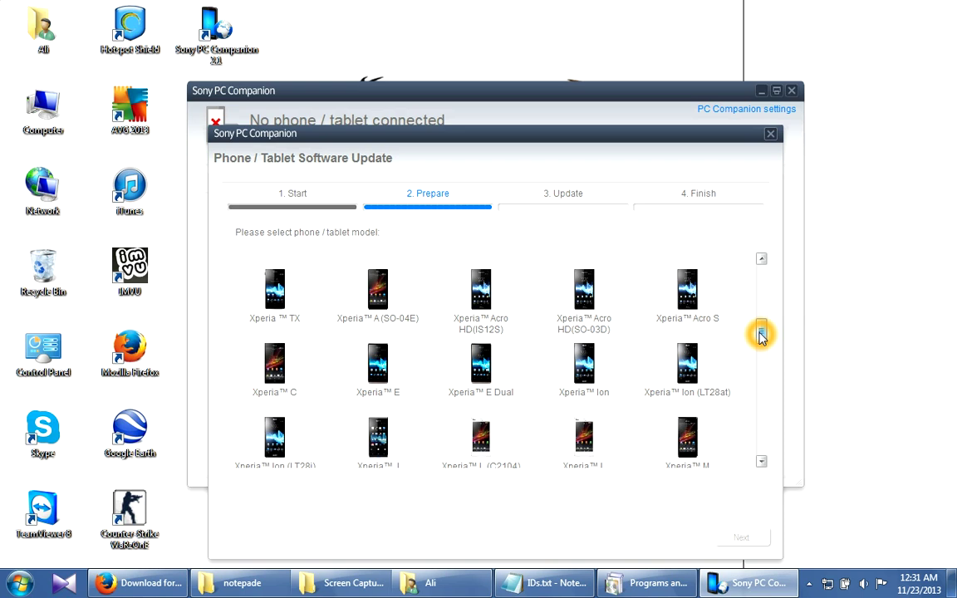
left_click_drag(762, 333, 760, 315)
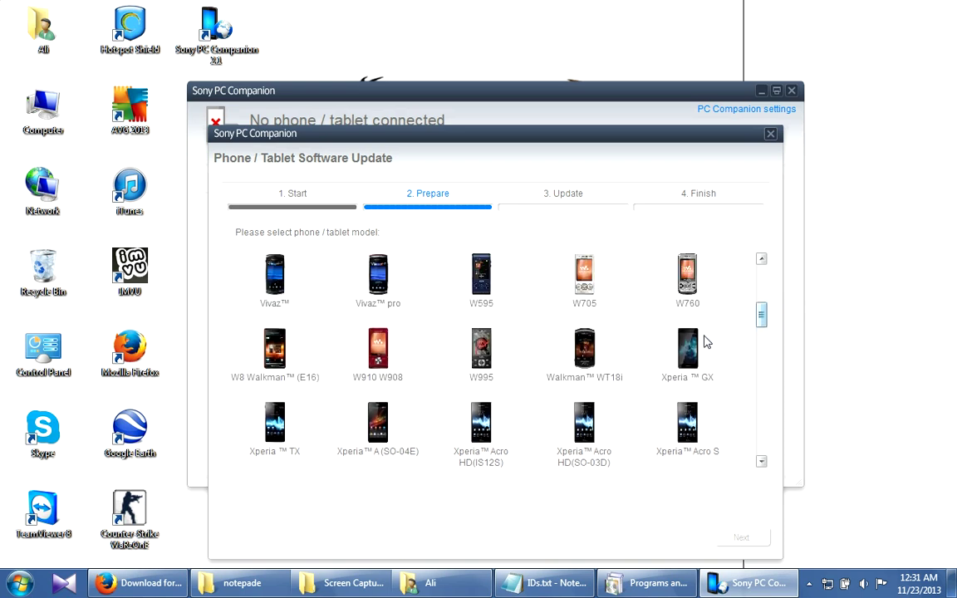
left_click_drag(760, 315, 762, 325)
left_click(762, 324)
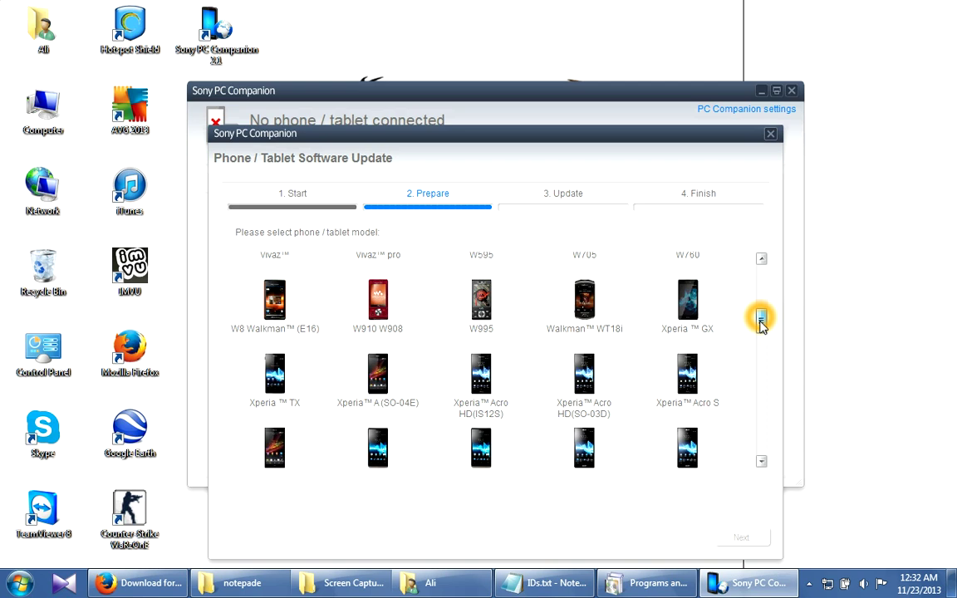
left_click_drag(762, 326, 760, 344)
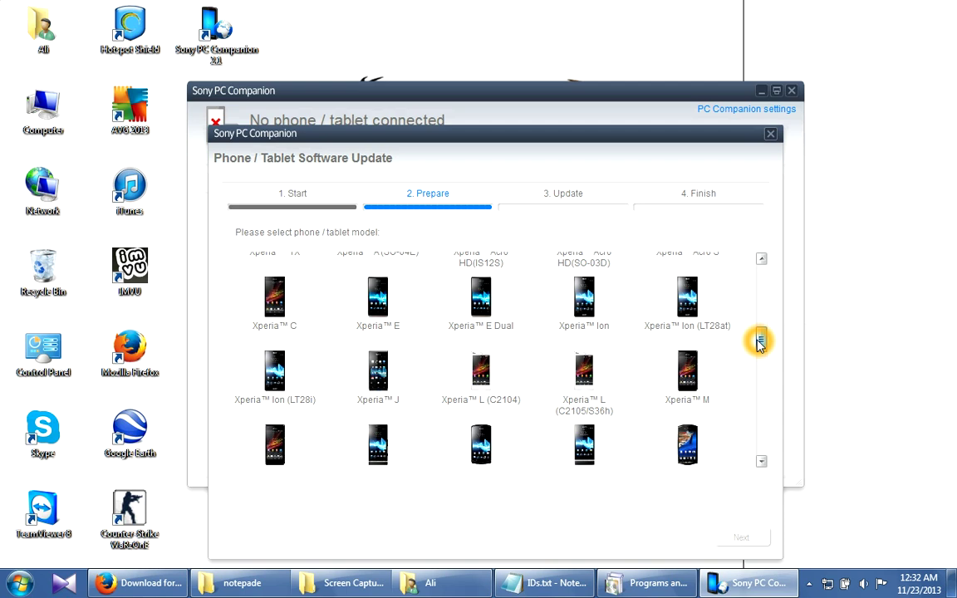
left_click_drag(760, 341, 760, 351)
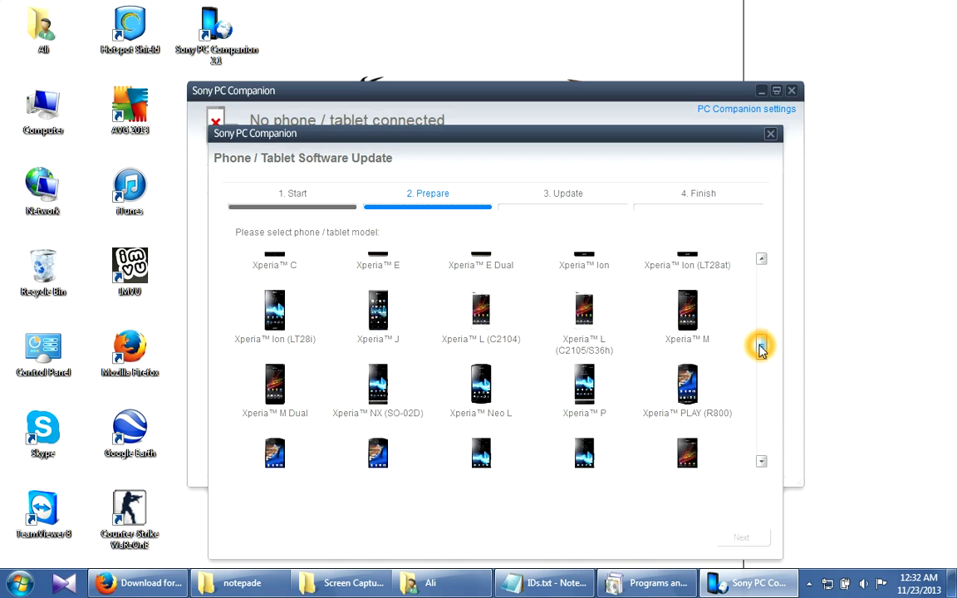
left_click_drag(760, 348, 763, 407)
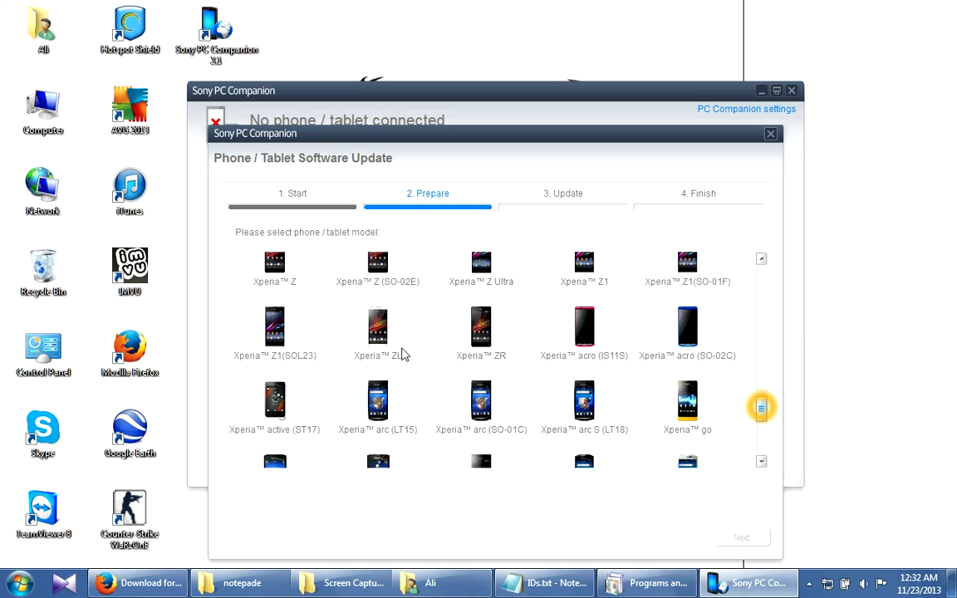
left_click(378, 333)
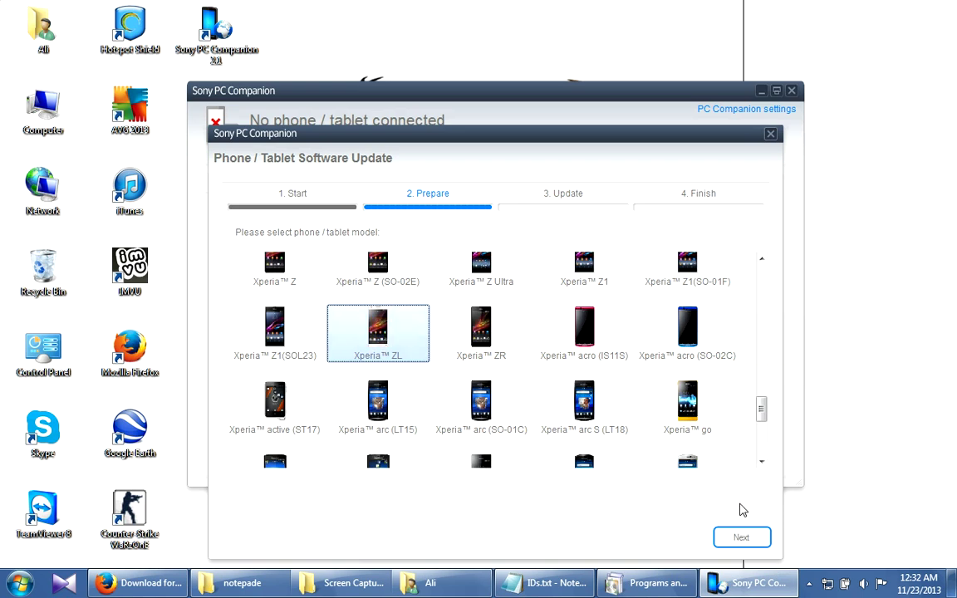
left_click(739, 538)
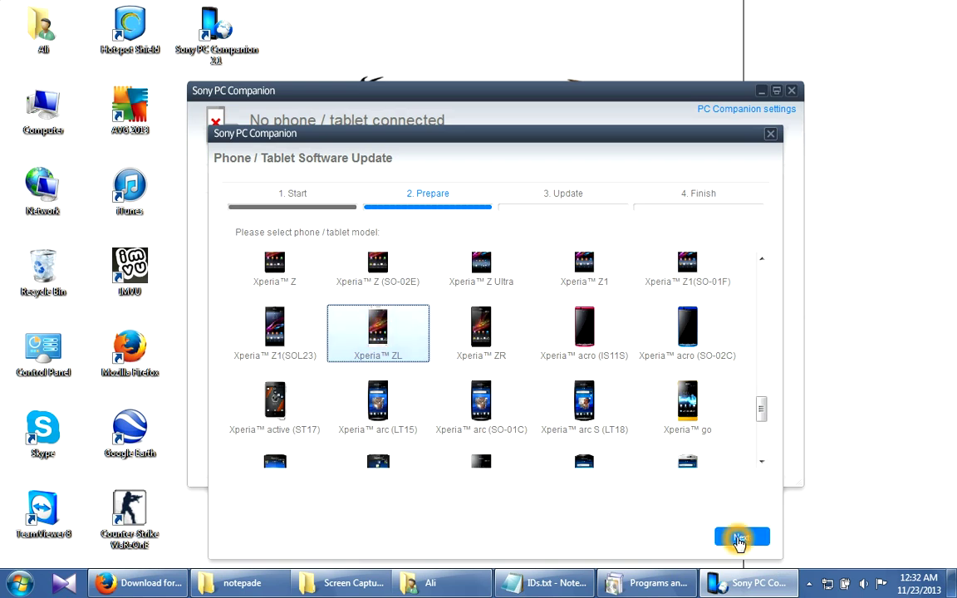
- Examine the five instructions for preparing and connecting the phone for the update, dismissing the Windows color scheme prompt
left_click(671, 509)
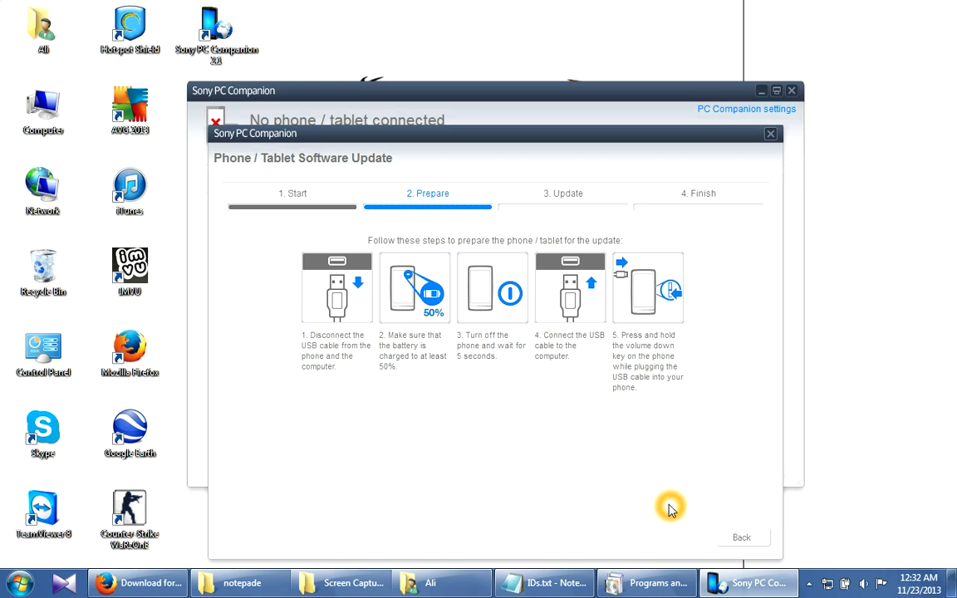
left_click(348, 368)
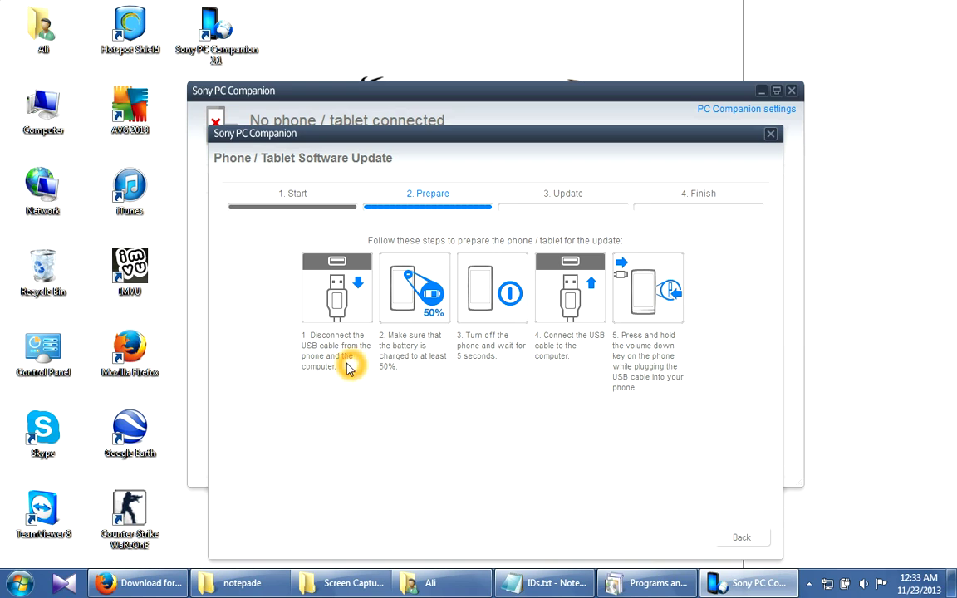
left_click(363, 330)
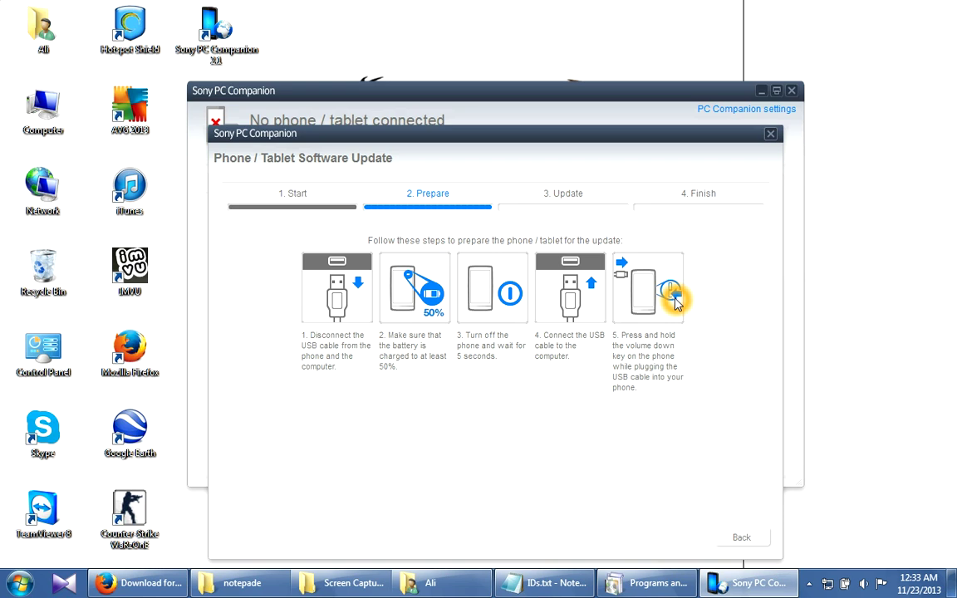
left_click(579, 314)
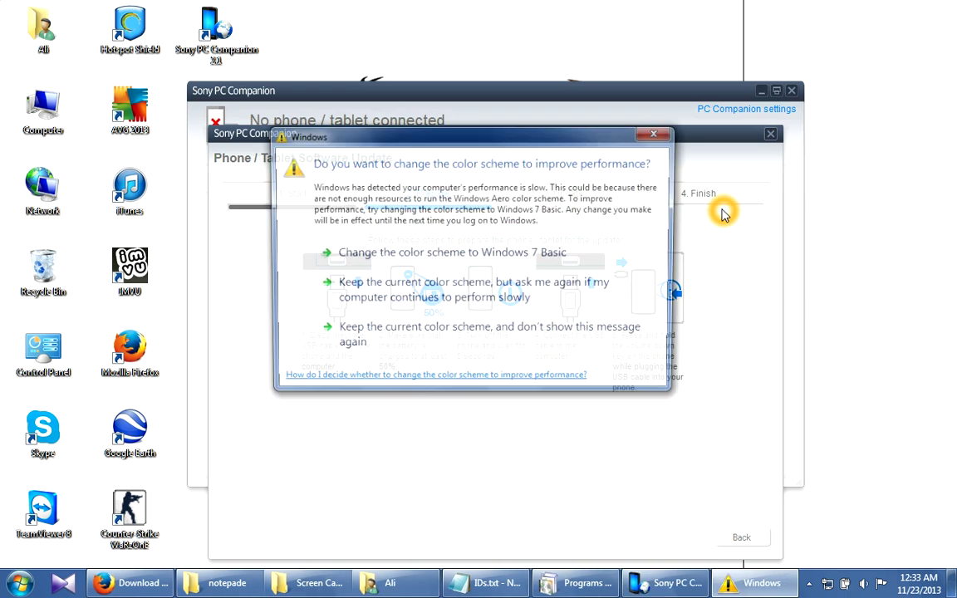
left_click(658, 143)
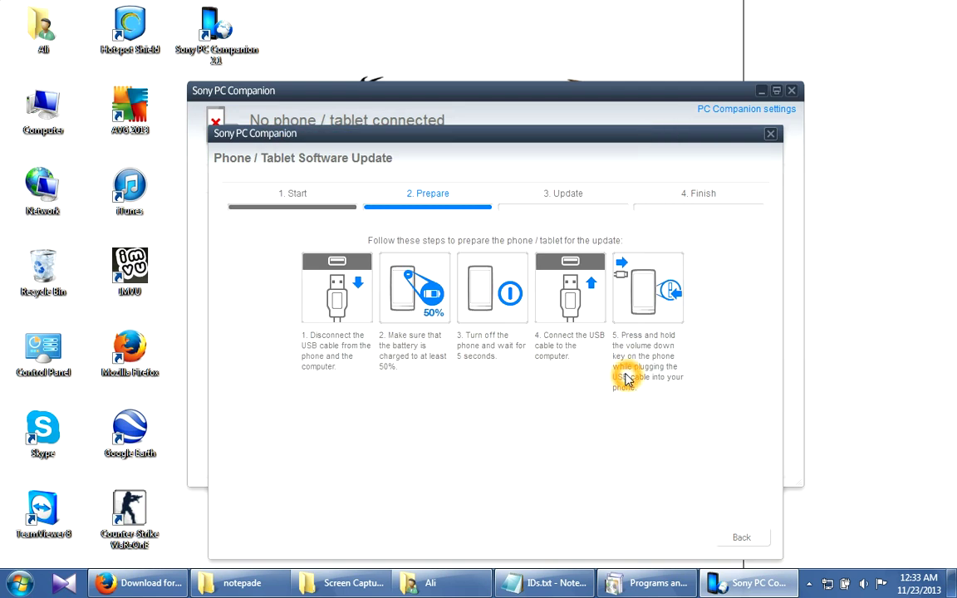
mouse_move(674, 133)
left_mouse_down()
mouse_move(675, 118)
mouse_move(676, 126)
left_mouse_up()
left_click(676, 124)
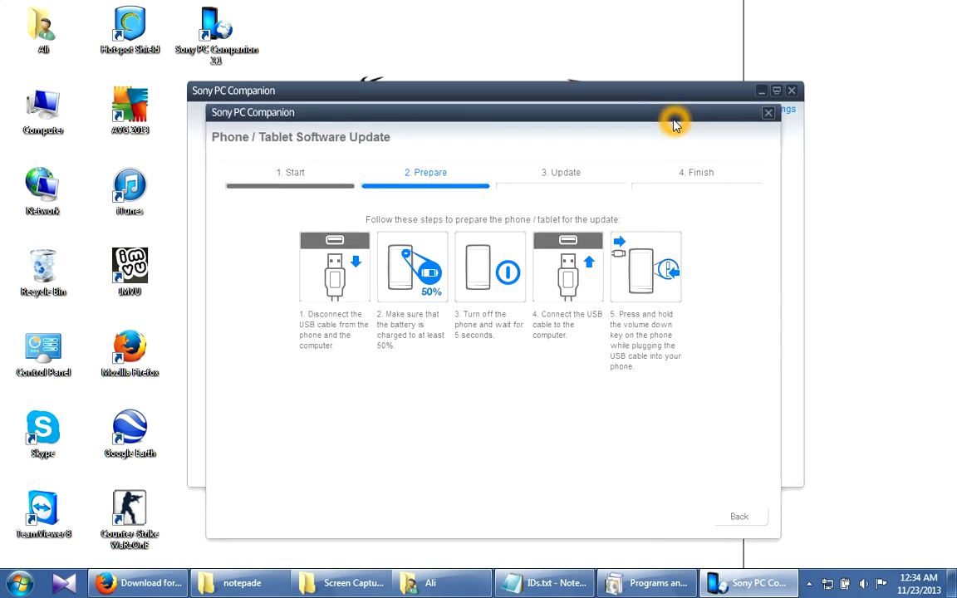
left_click_drag(674, 124, 677, 127)
left_click(677, 126)
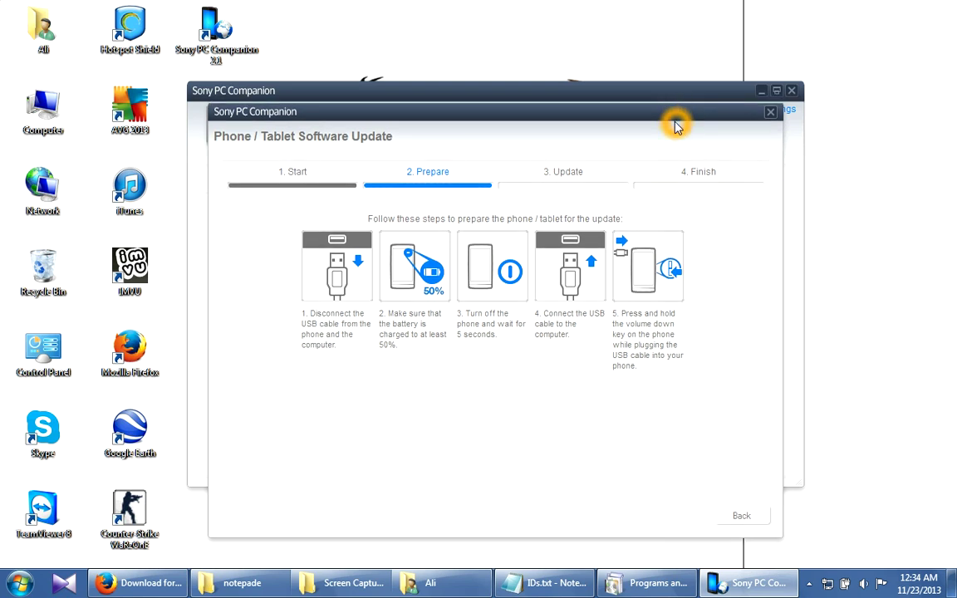